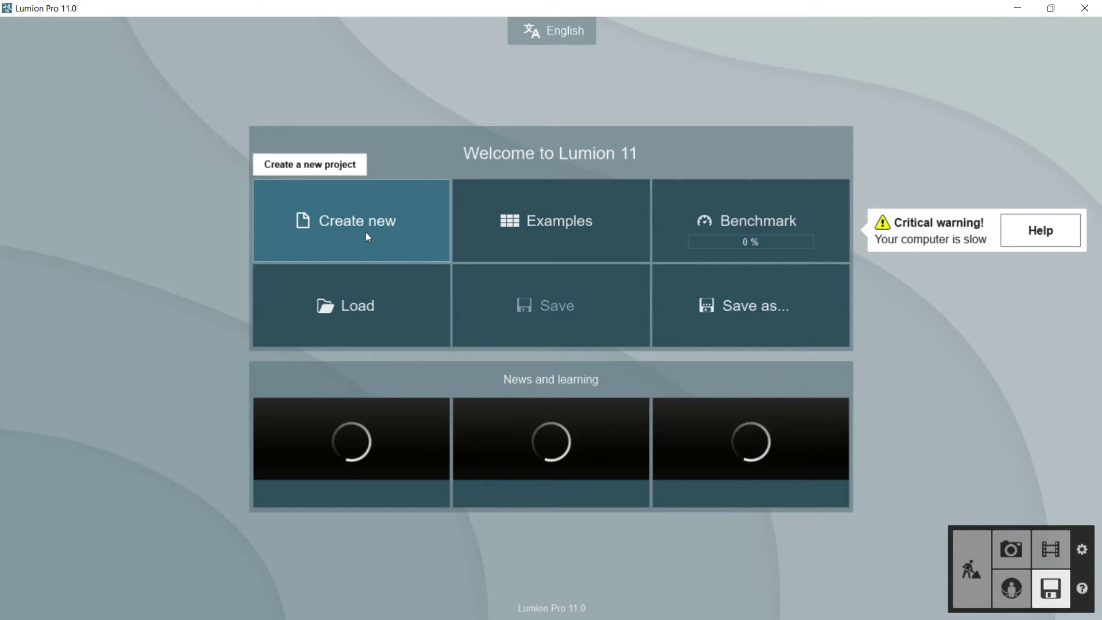
Step: Browse the Examples projects, then return to the Welcome to Lumion 11 screen
click(514, 201)
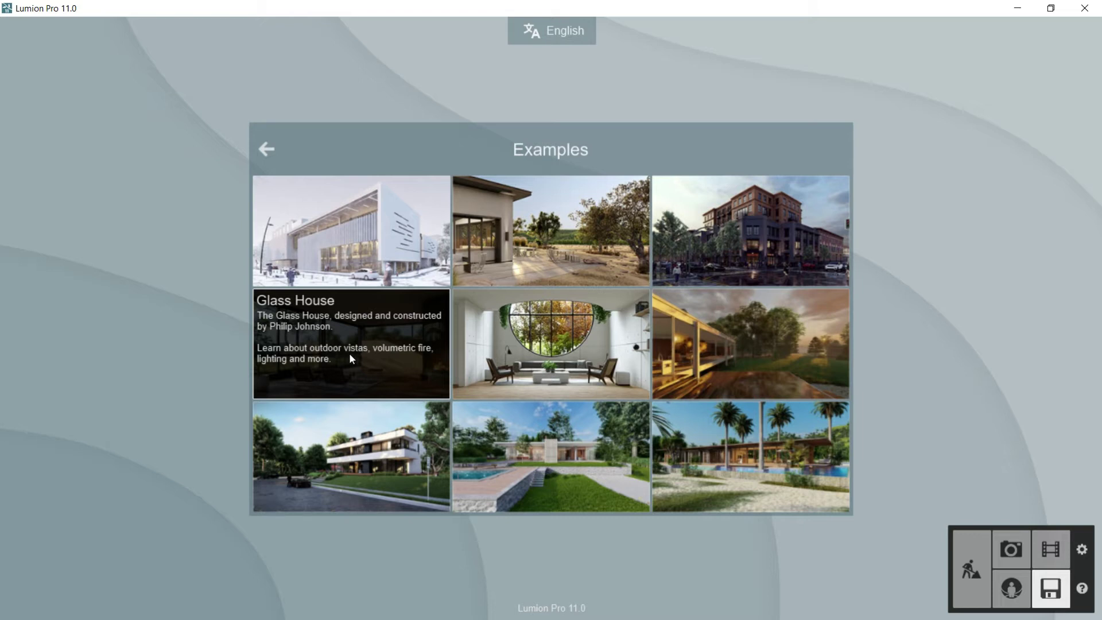
key(Escape)
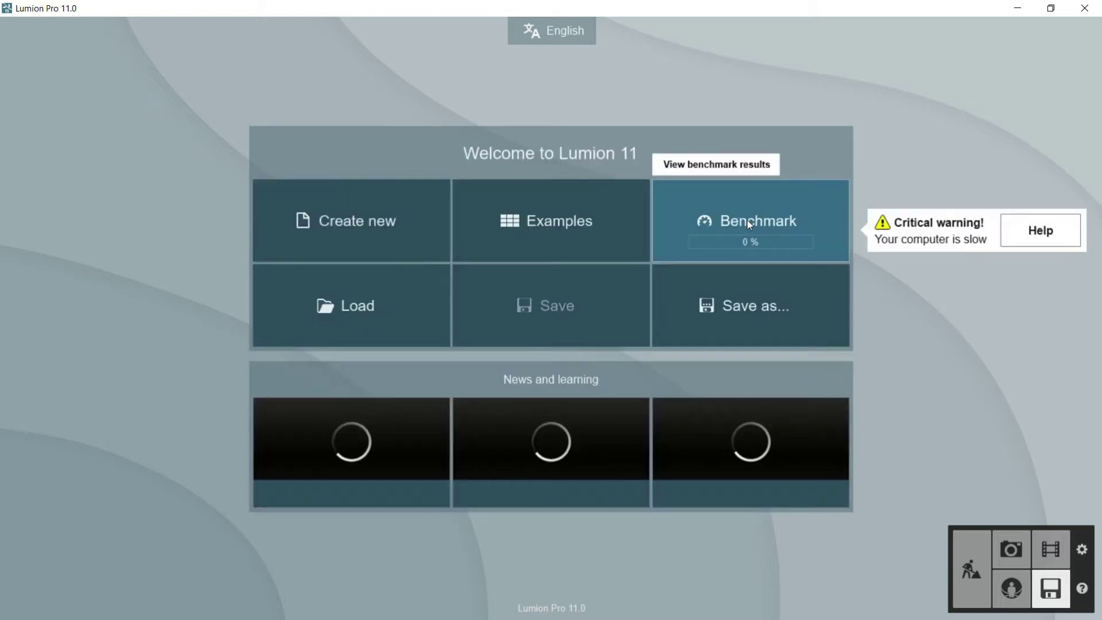
Step: Review the Benchmark results, which flag a too-slow GPU and 2 GB graphics memory, then go back
click(750, 224)
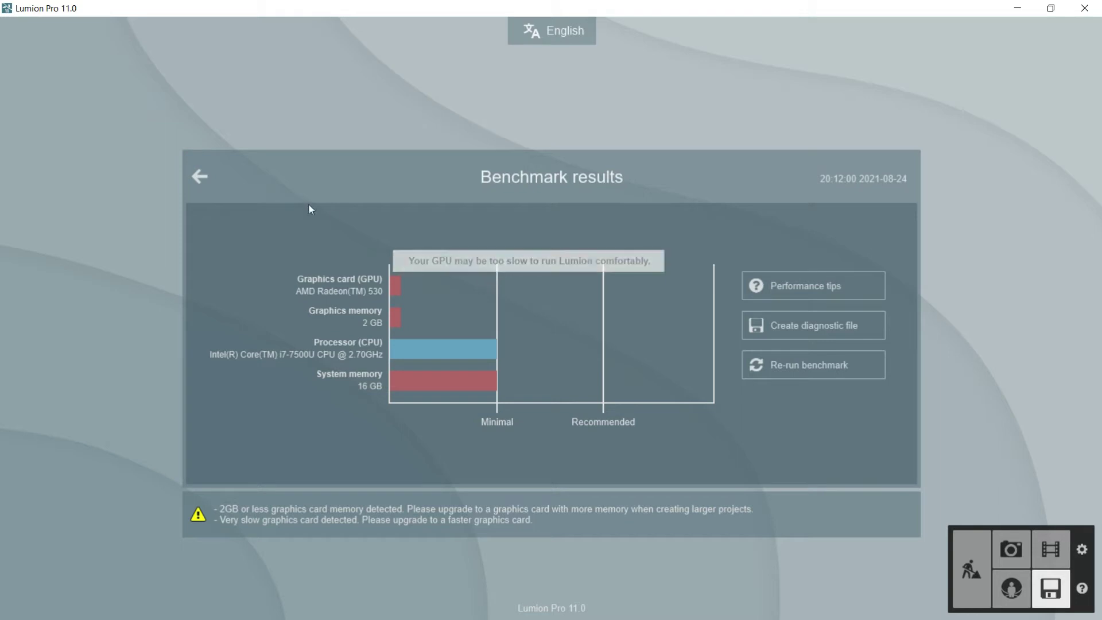
click(199, 174)
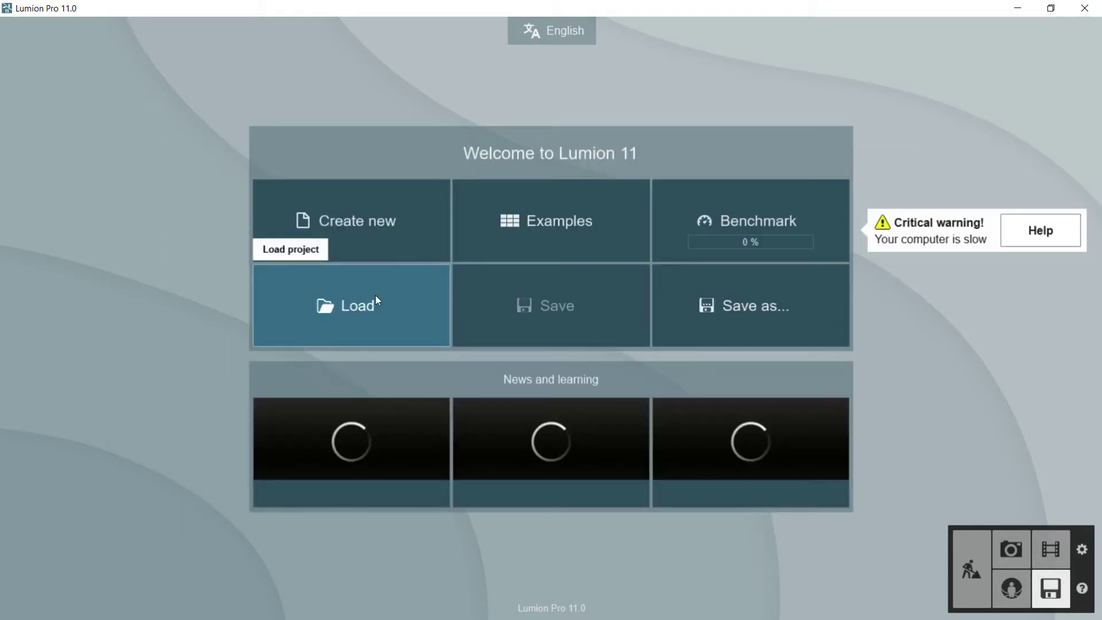
Step: Look at the Load project page with its Merge project option, then return to the start screen
click(360, 295)
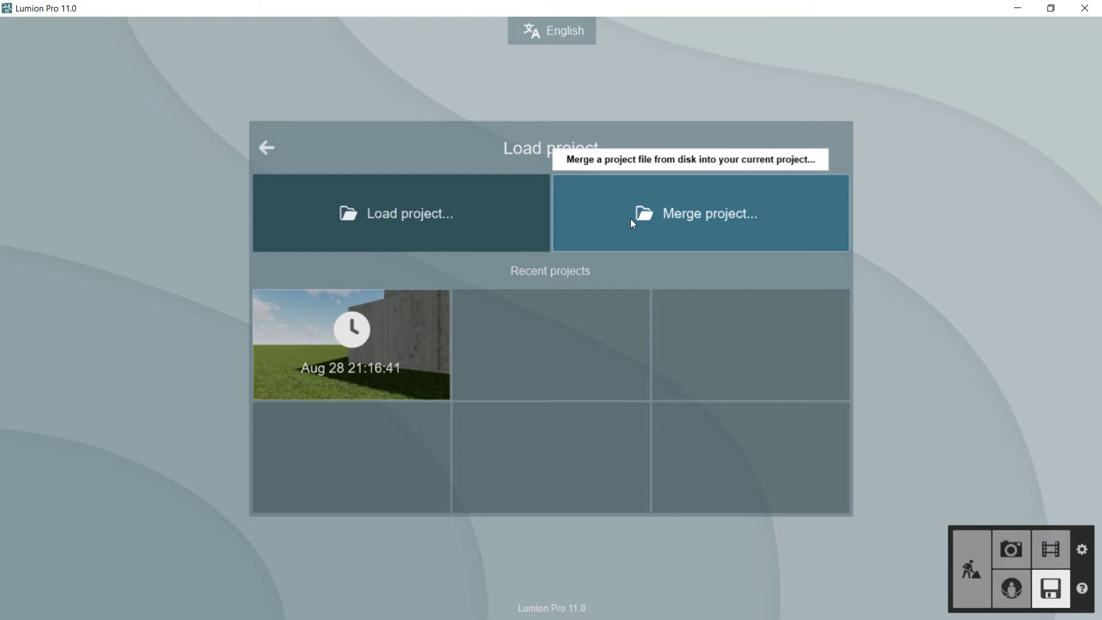
click(261, 144)
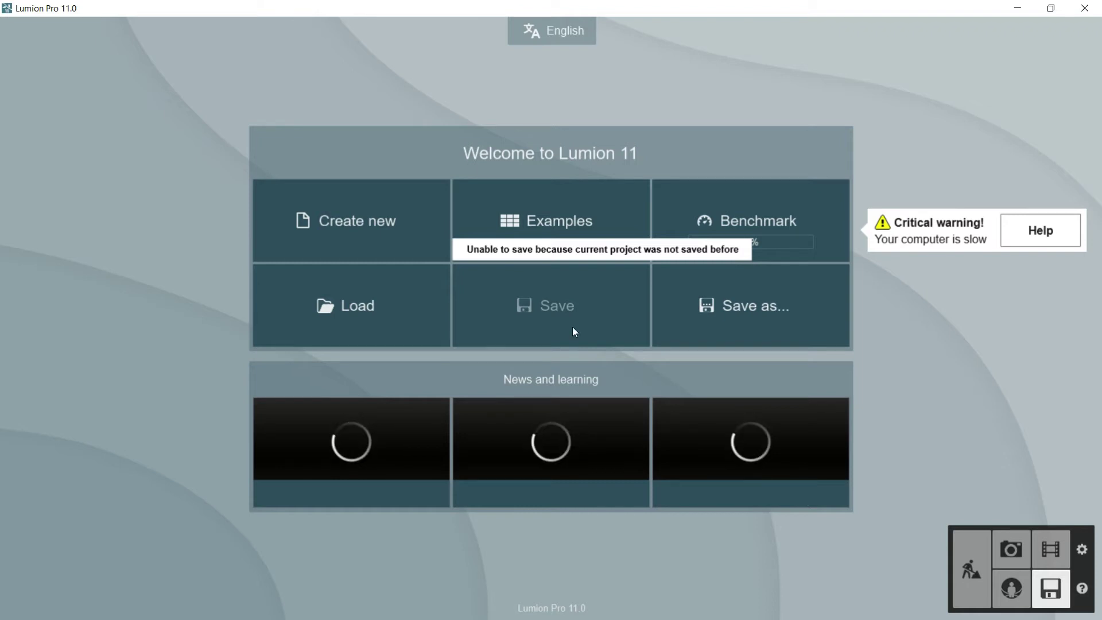
click(971, 556)
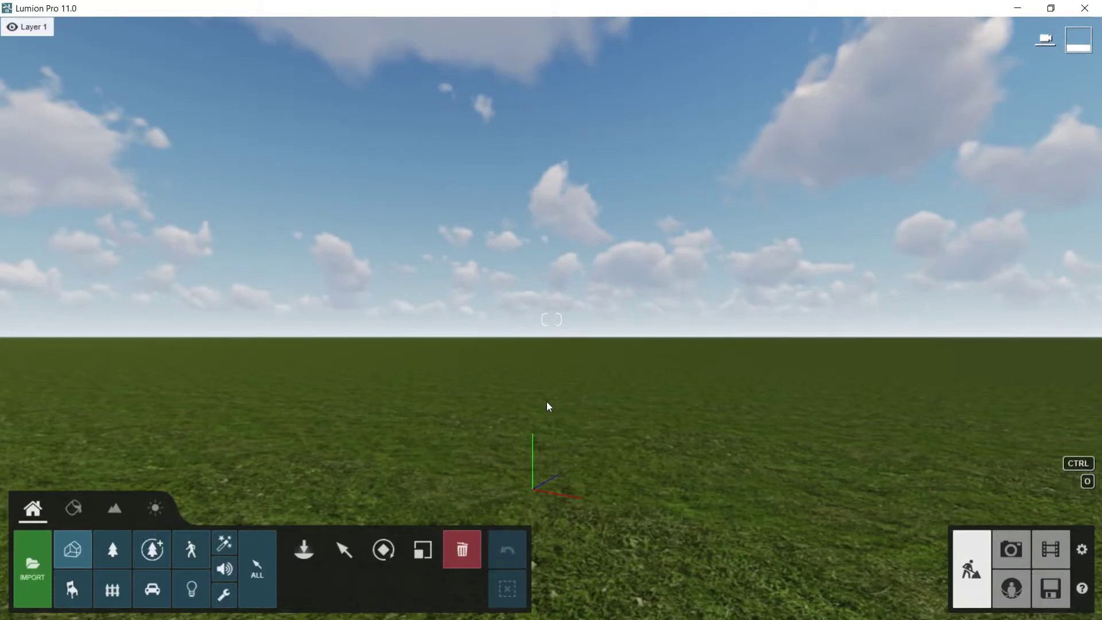
click(1054, 591)
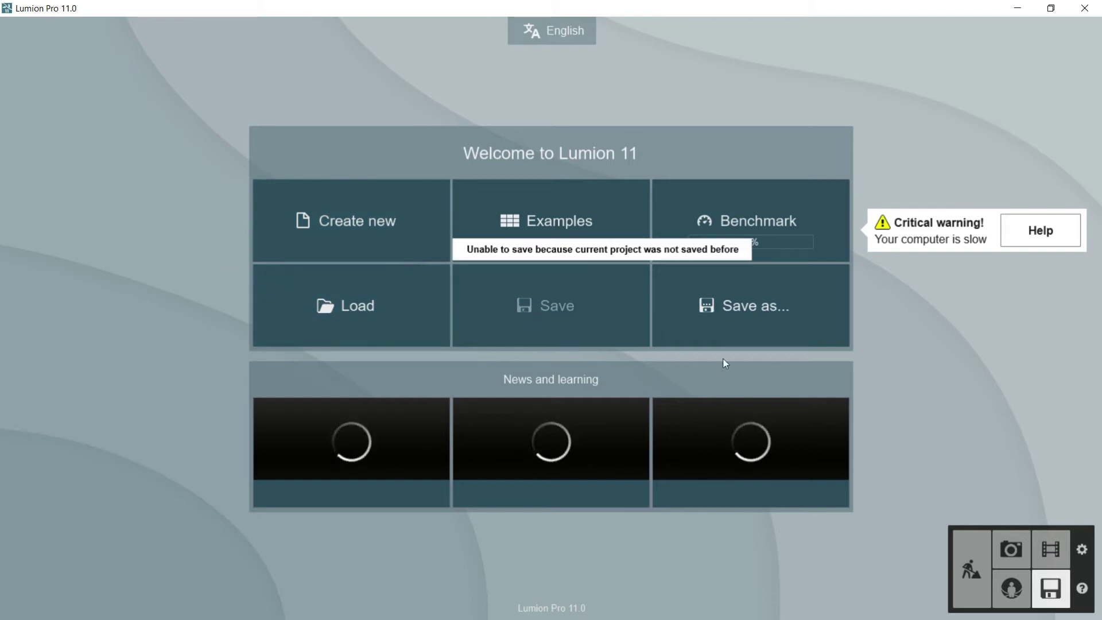
Step: Enter the Build scene and browse the Materials, Landscape and Weather tabs before returning to objects
click(970, 554)
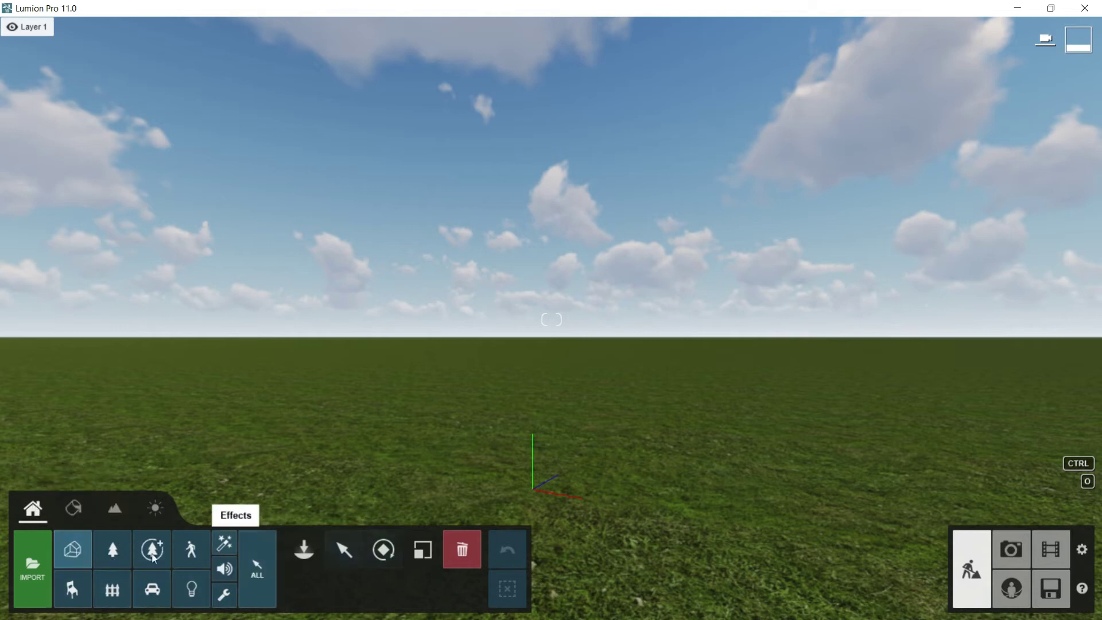
click(75, 511)
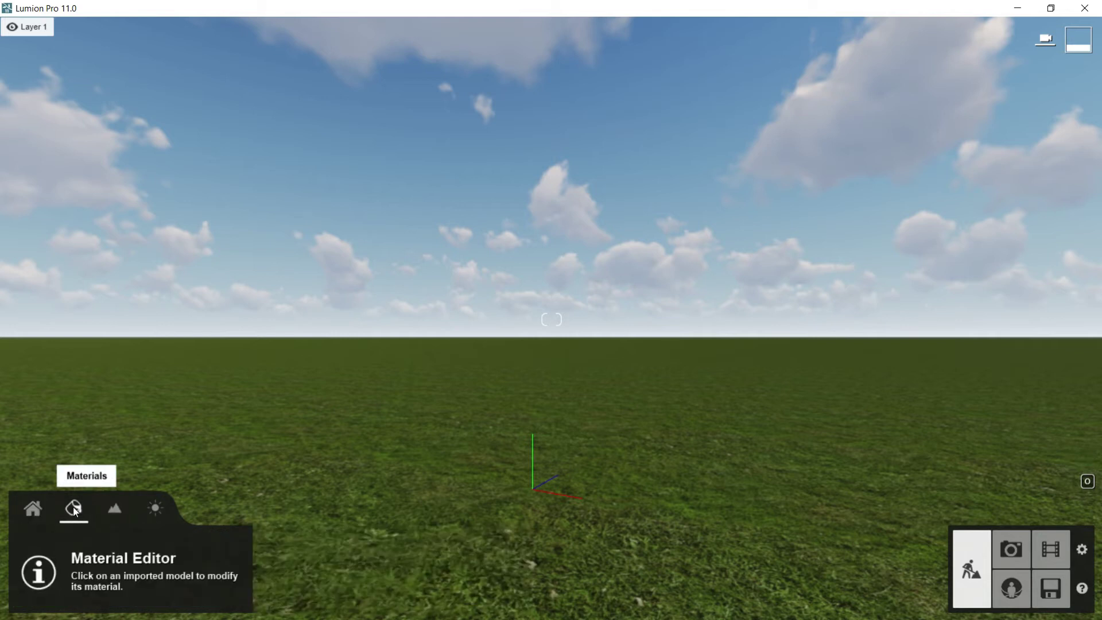
click(115, 509)
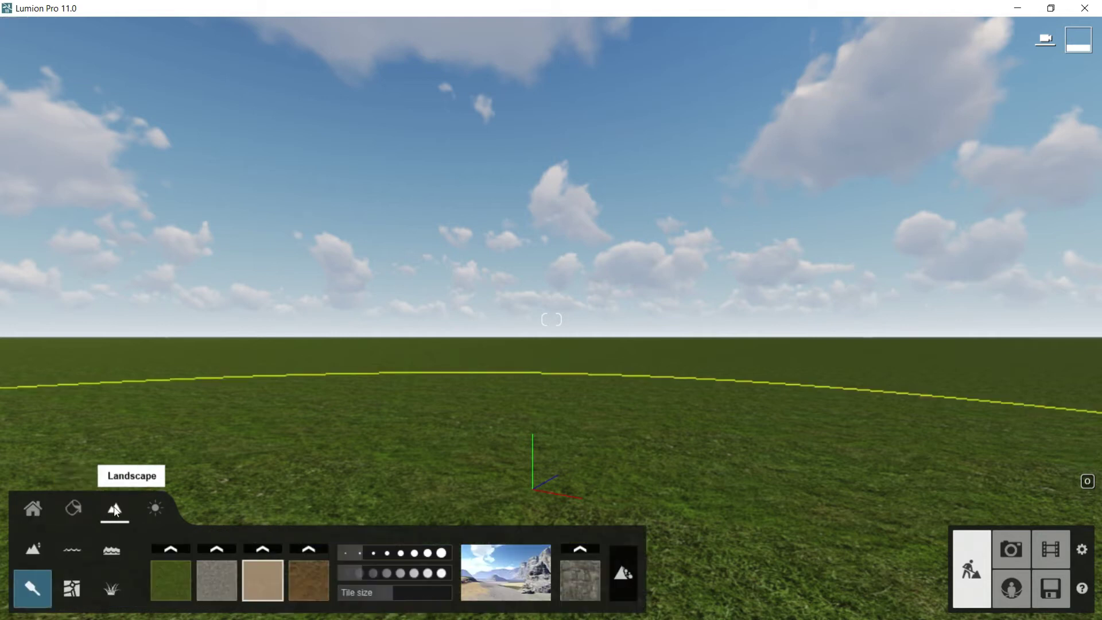
click(155, 506)
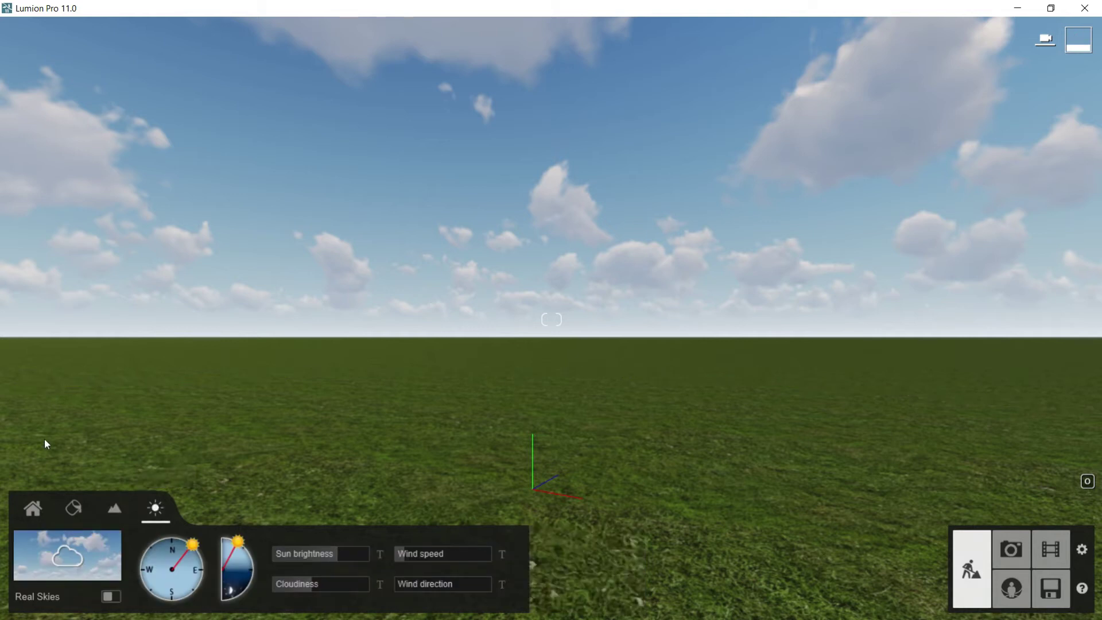
click(34, 509)
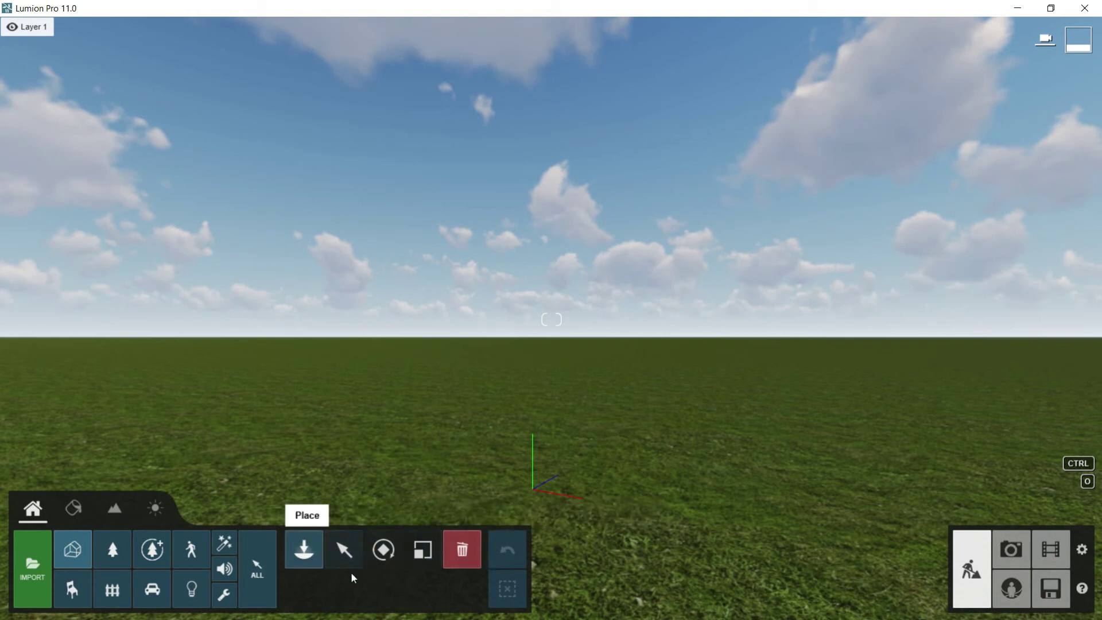
Step: Switch to the Select/Move tool and open the Imported Models library with its one model
click(347, 548)
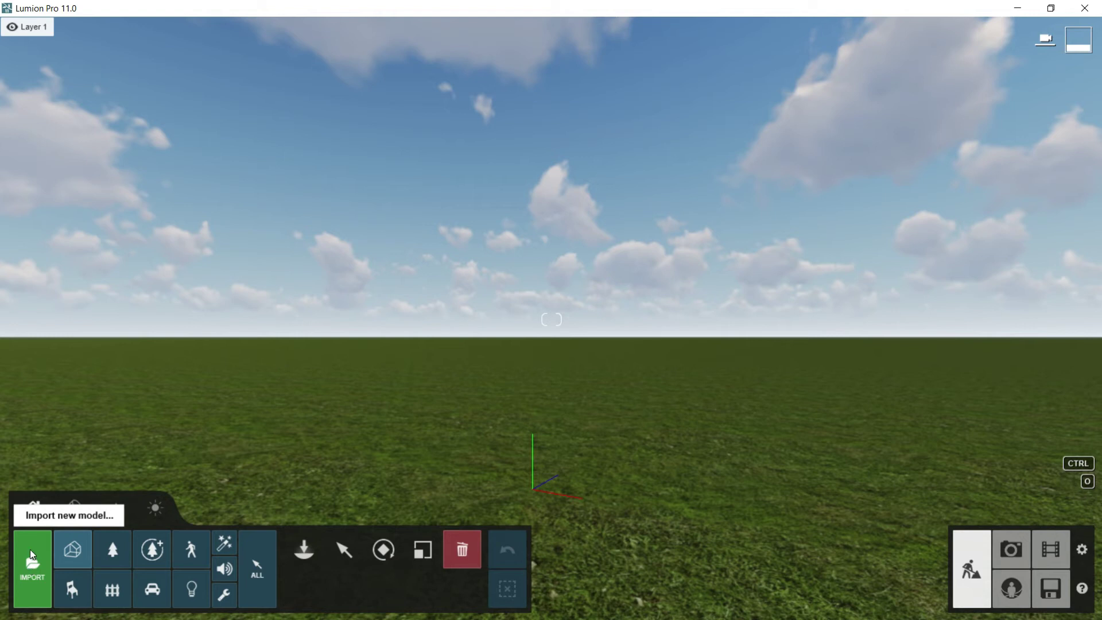
click(74, 545)
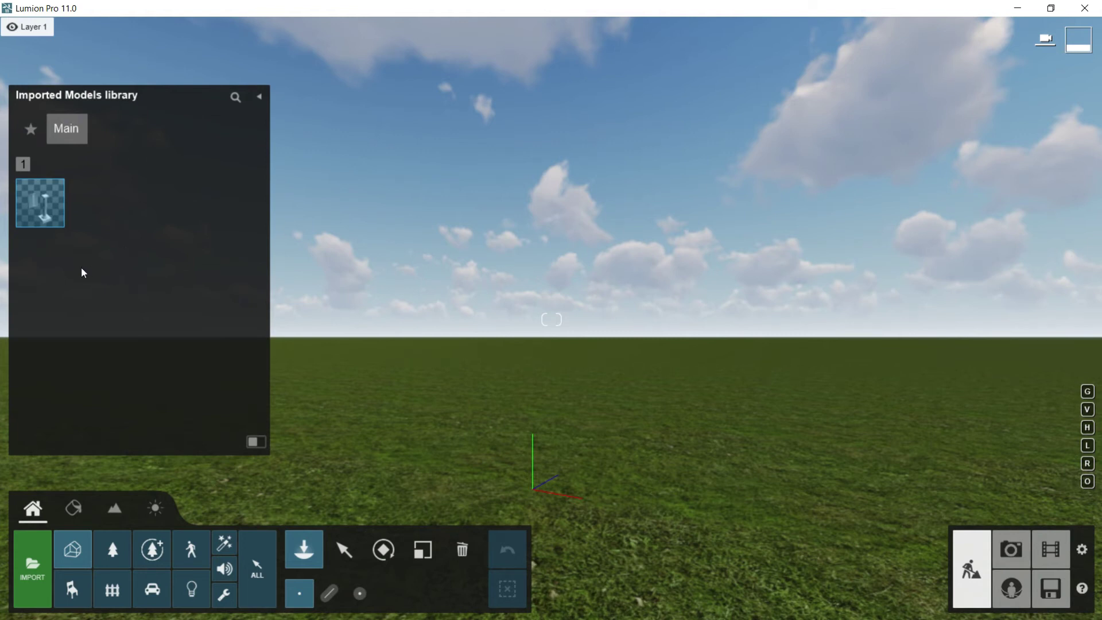
Step: Place one copy of the greek column model at the origin on the grass
mouse_move(43, 215)
click(39, 205)
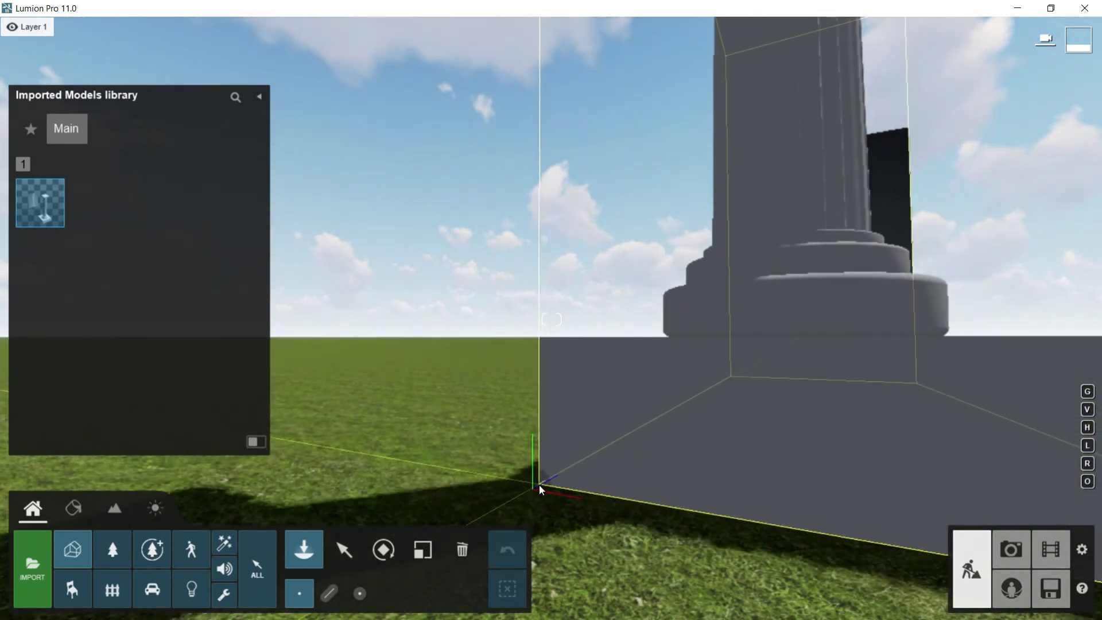
click(538, 485)
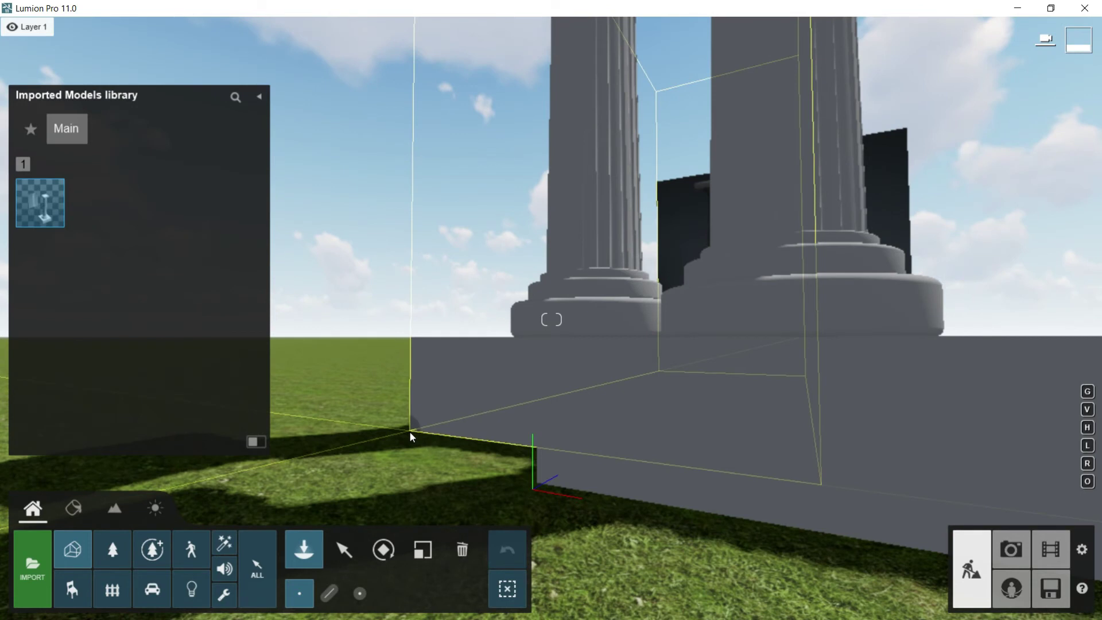
key(Escape)
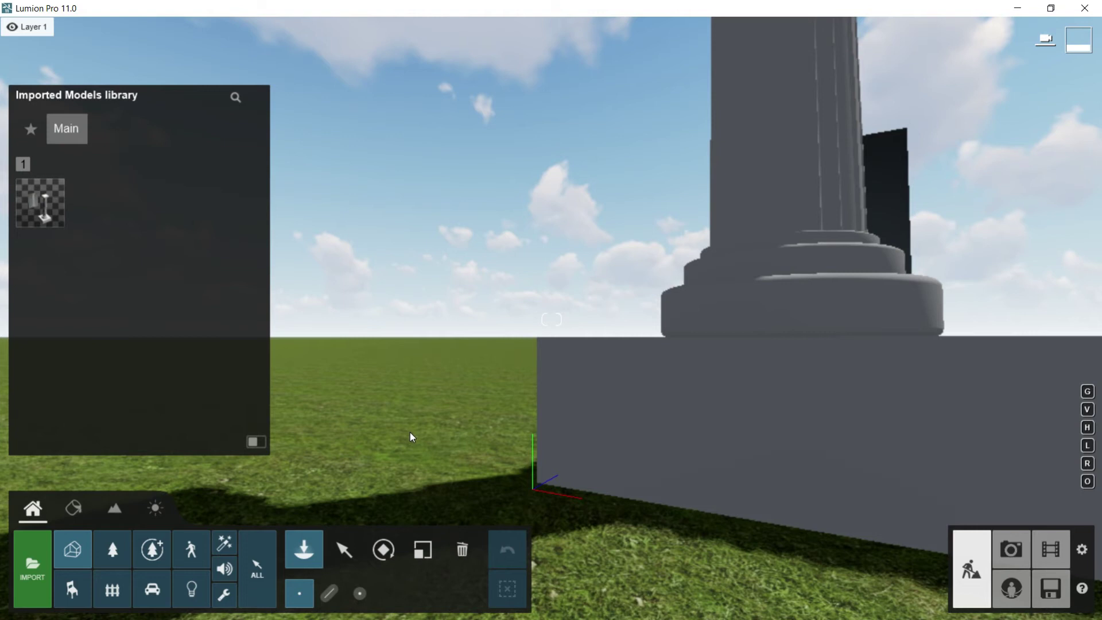
Step: Pull the camera back and open the import file browser showing the Barcelona Pavillion folder
scroll(411, 437, down, 2)
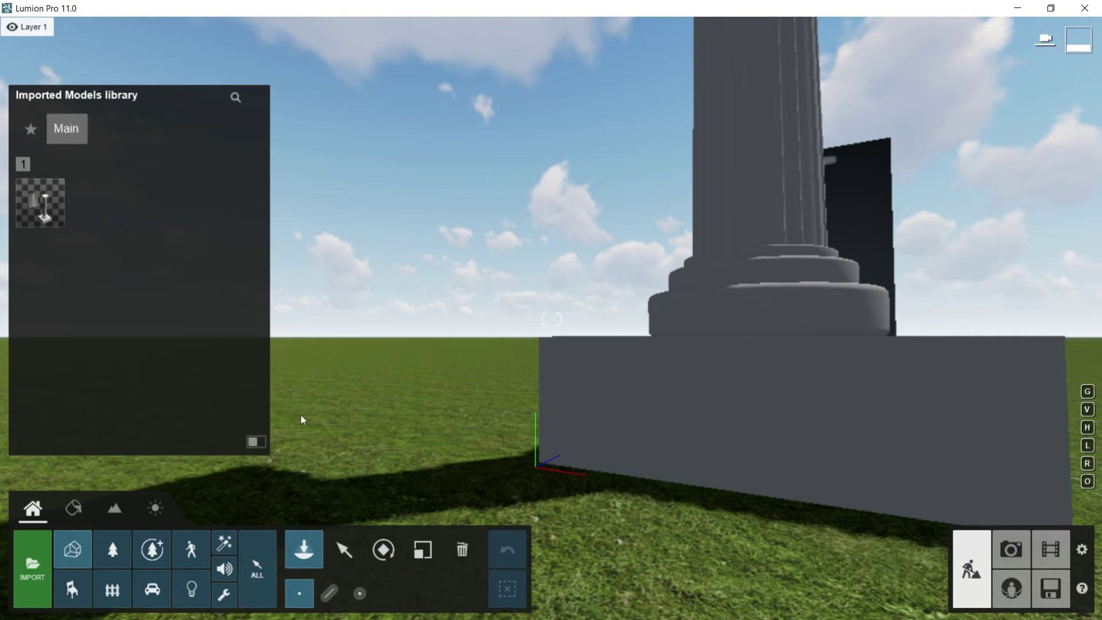
click(31, 561)
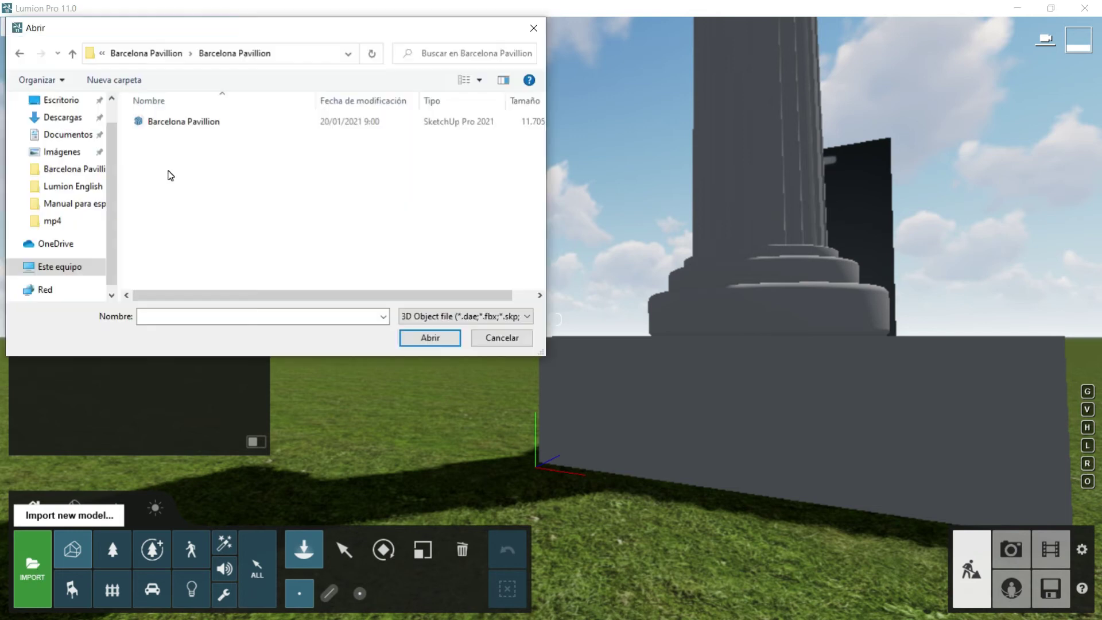
Step: Open Barcelona Pavillion.skp from the Abrir dialog for import
click(165, 126)
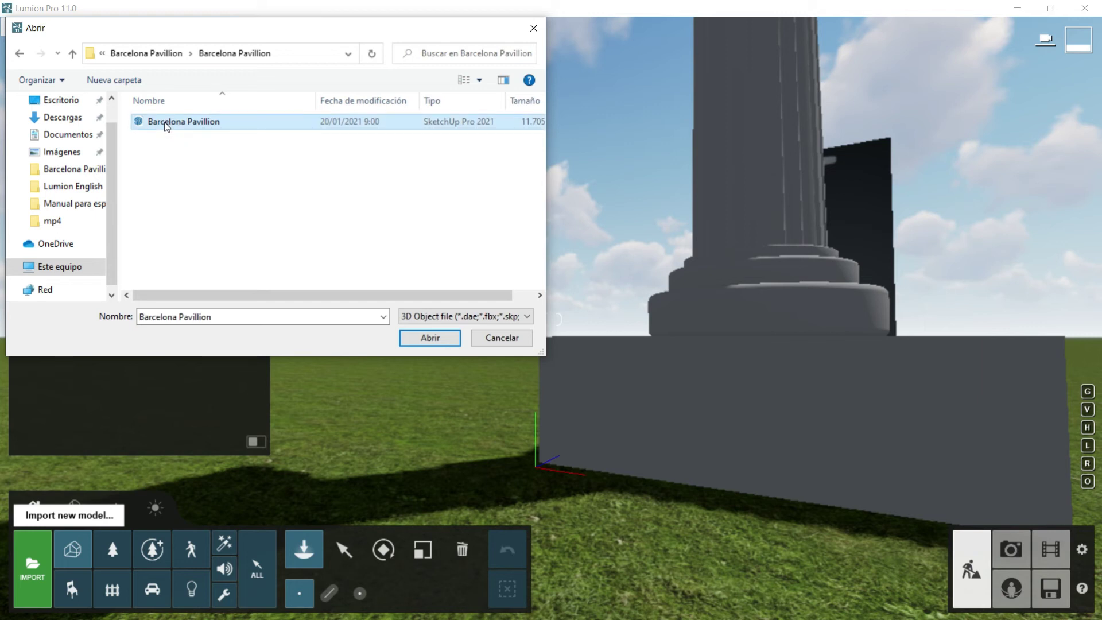
click(432, 337)
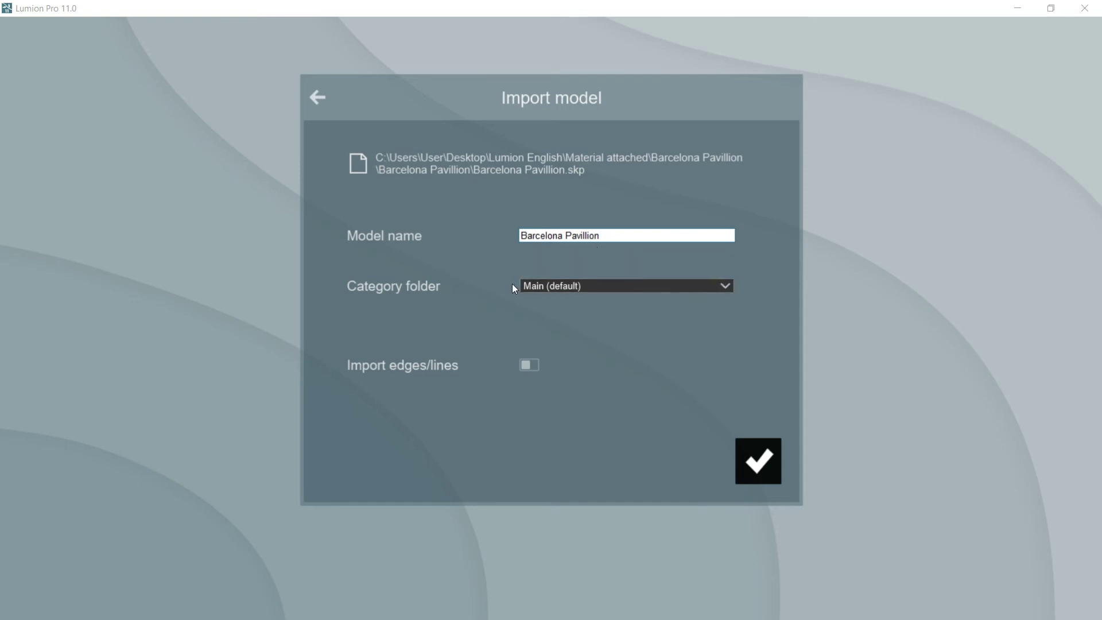
Step: Import Barcelona Pavillion into the Main (default) category with Import edges/lines left off
click(721, 286)
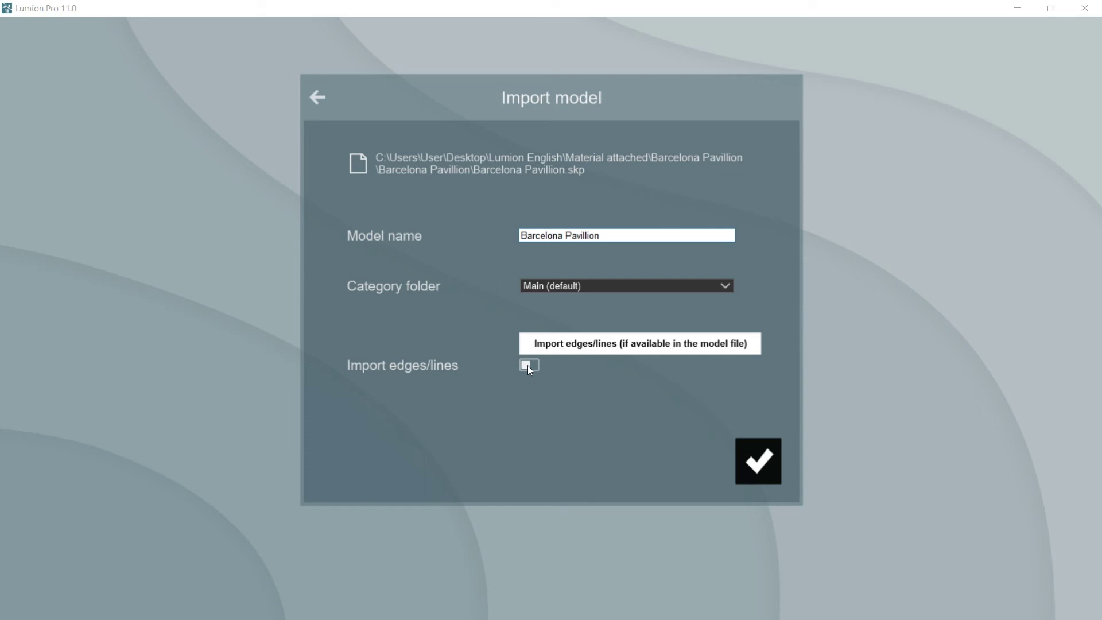
click(759, 458)
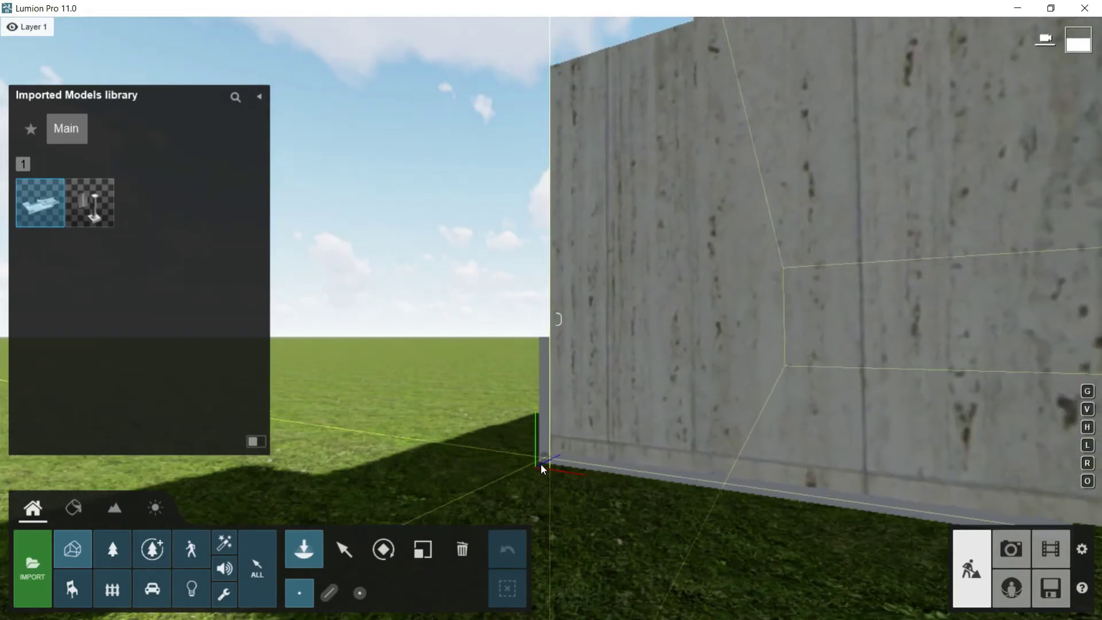
Step: Back the camera up and place one Barcelona Pavillion model on the grass beside the column
key(s)
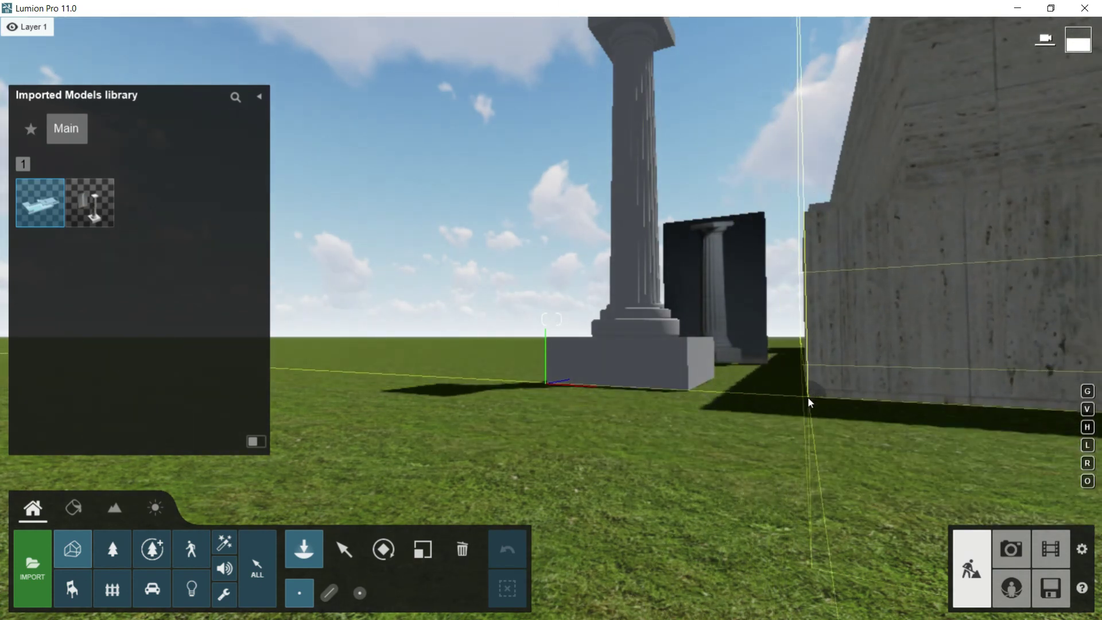
click(807, 398)
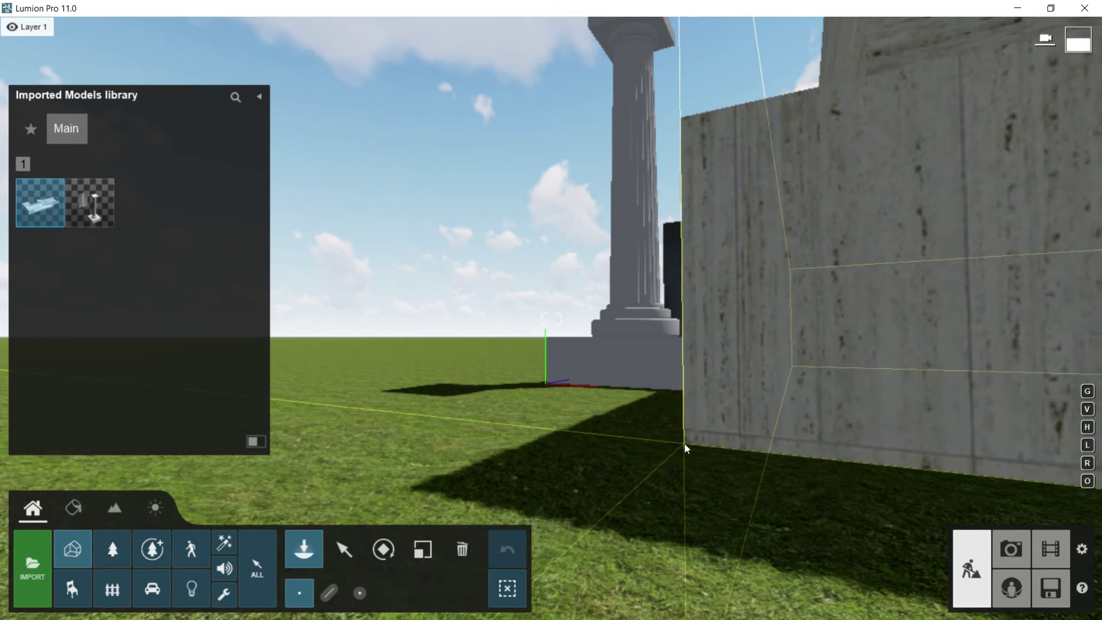
key(Escape)
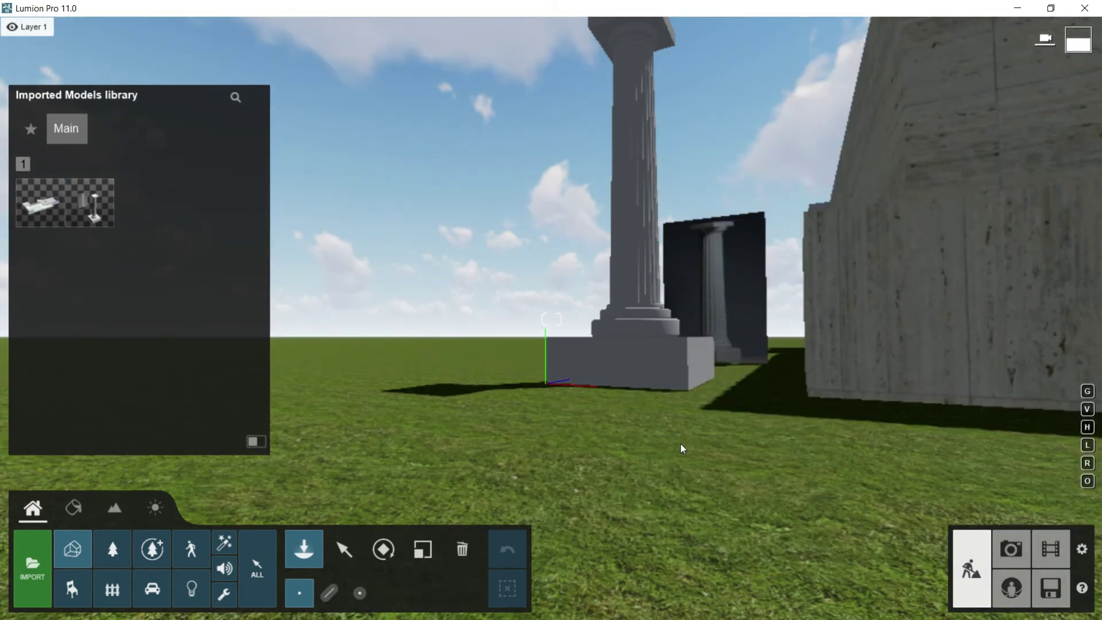
key(s)
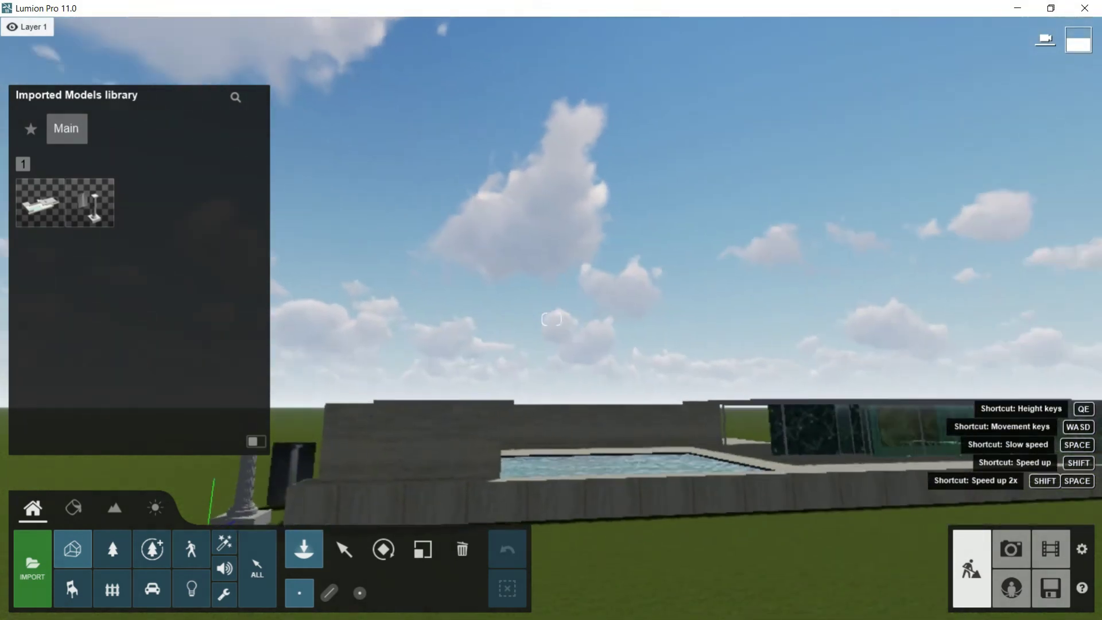
key(s)
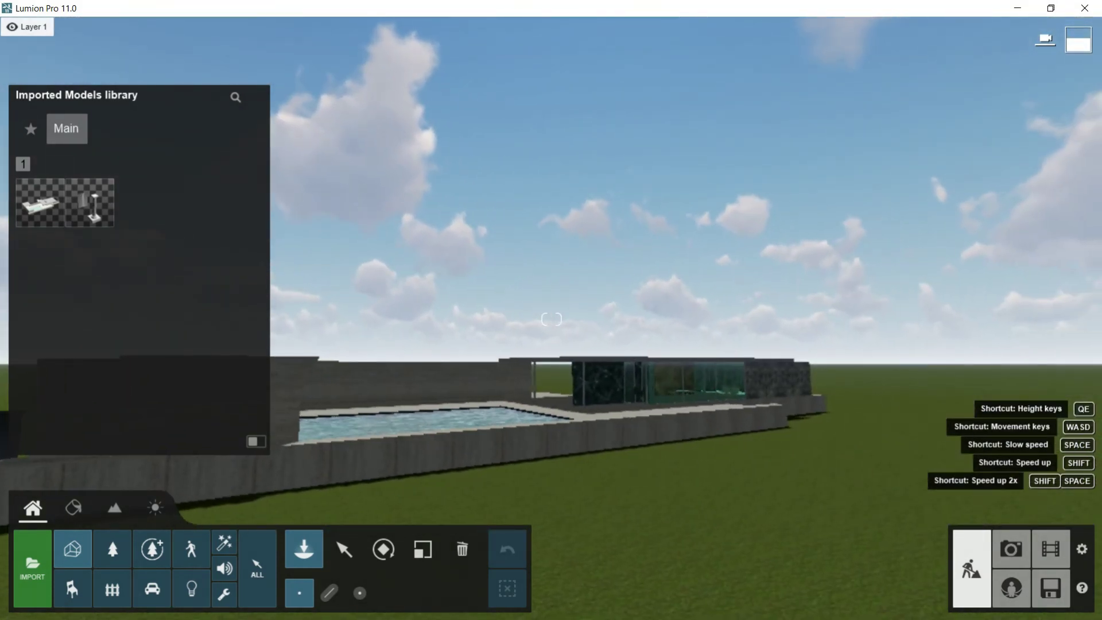
right_drag(551, 319, 688, 409)
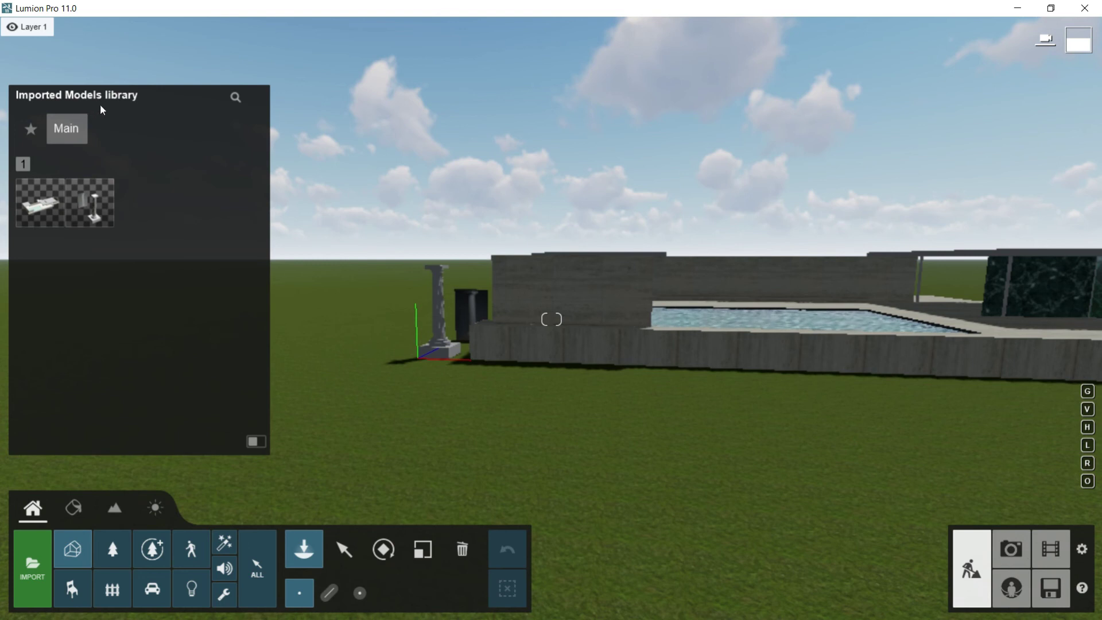
mouse_move(62, 198)
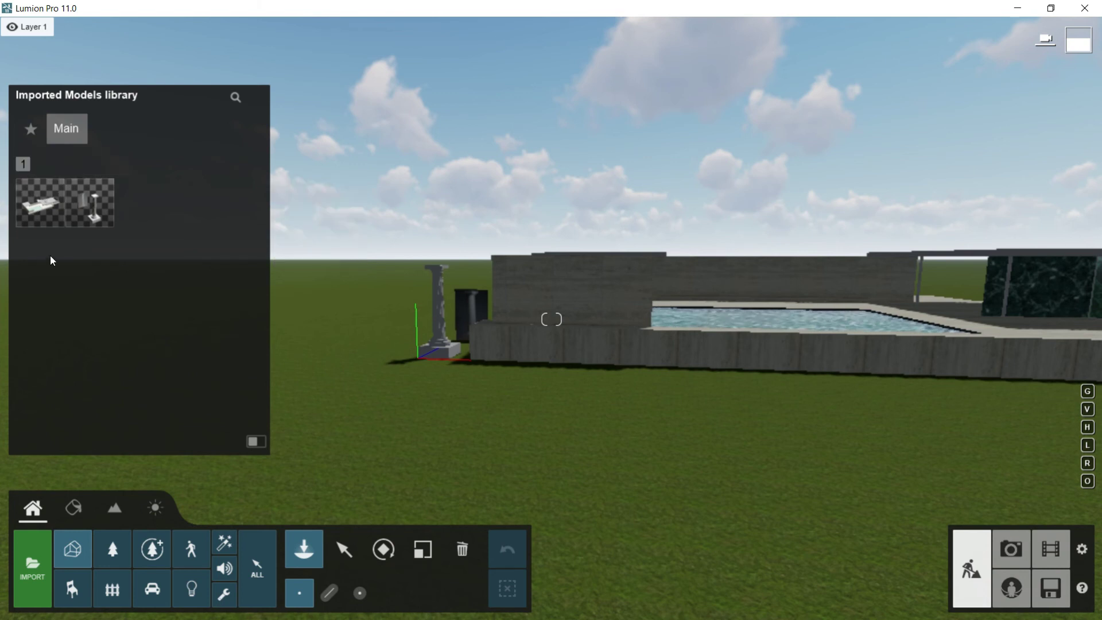
mouse_move(33, 210)
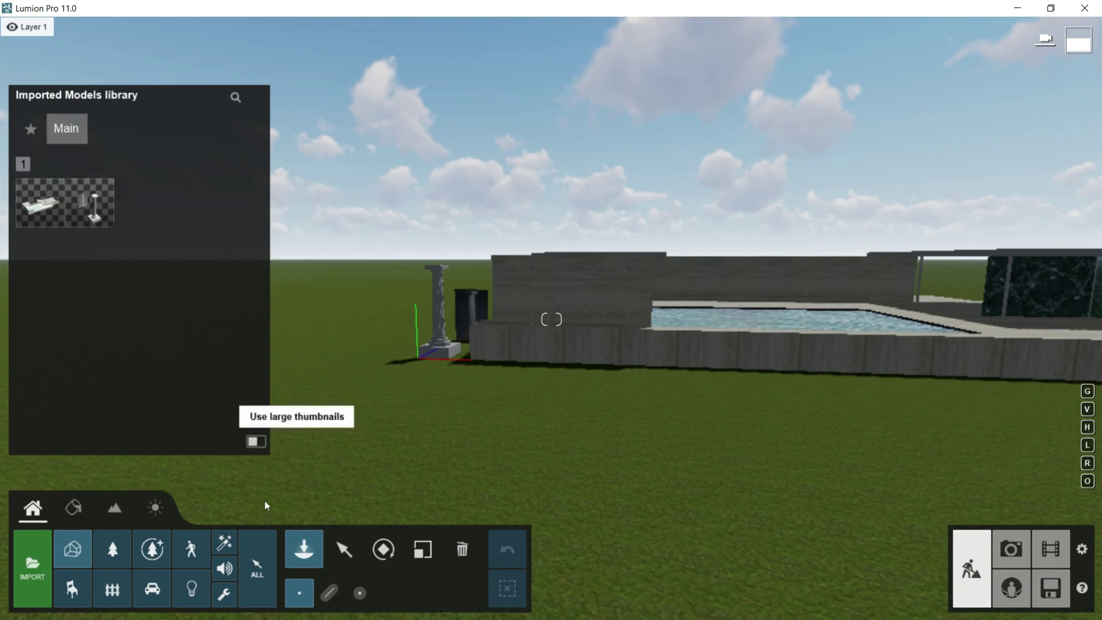
Step: Close the imported models library and bring up the project files screen
click(259, 560)
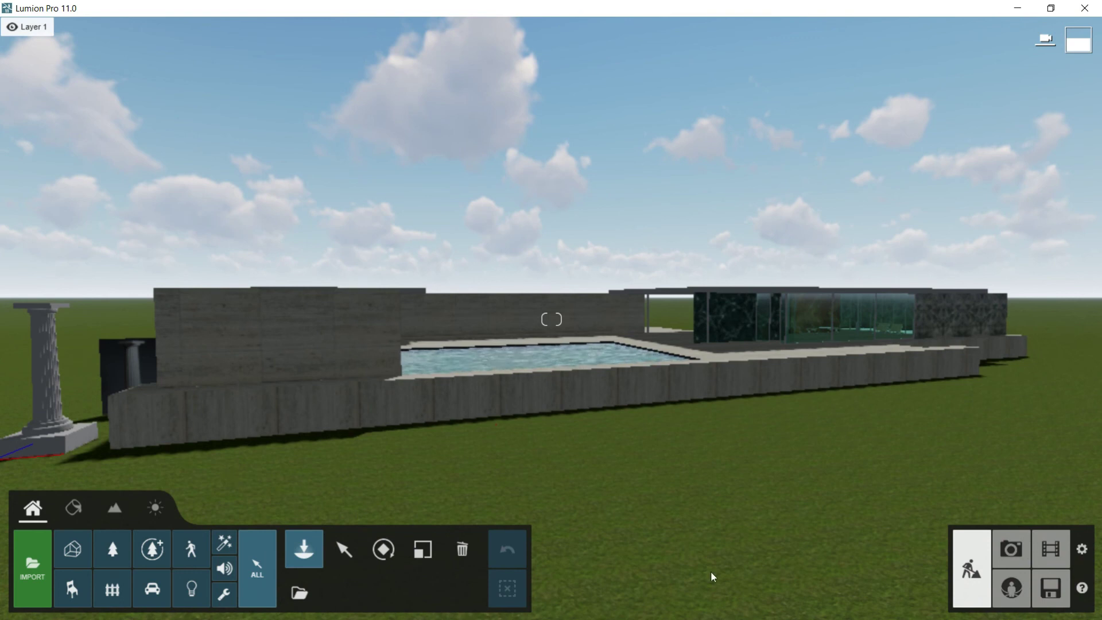
click(1056, 591)
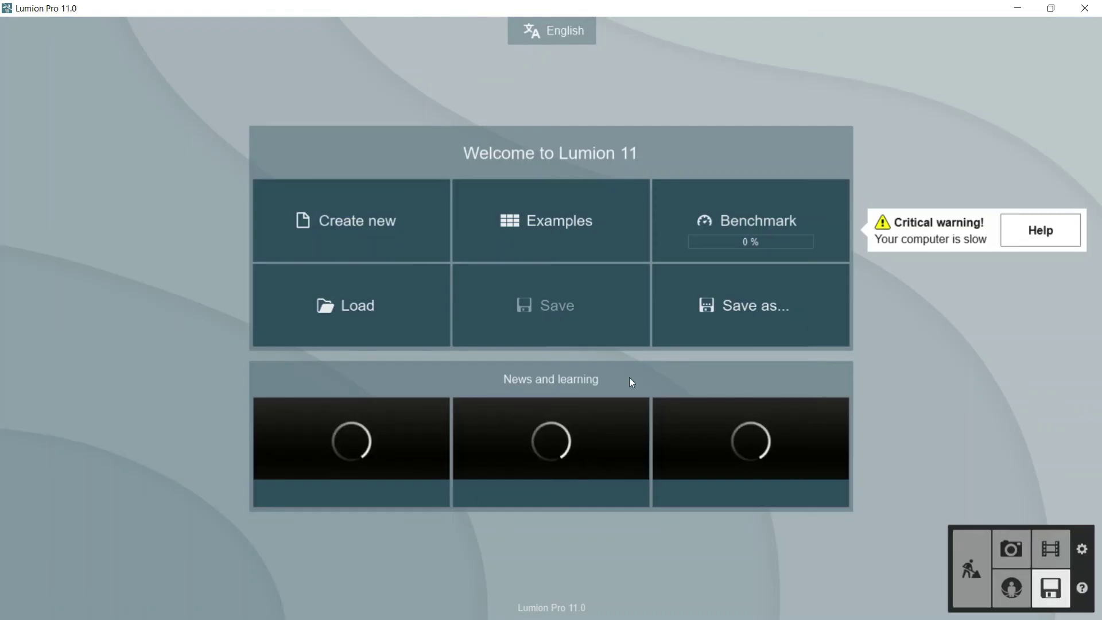
Step: Save the project as 'Barcelona Pavillion' using Save as in the Barcelona Pavillion folder
click(725, 313)
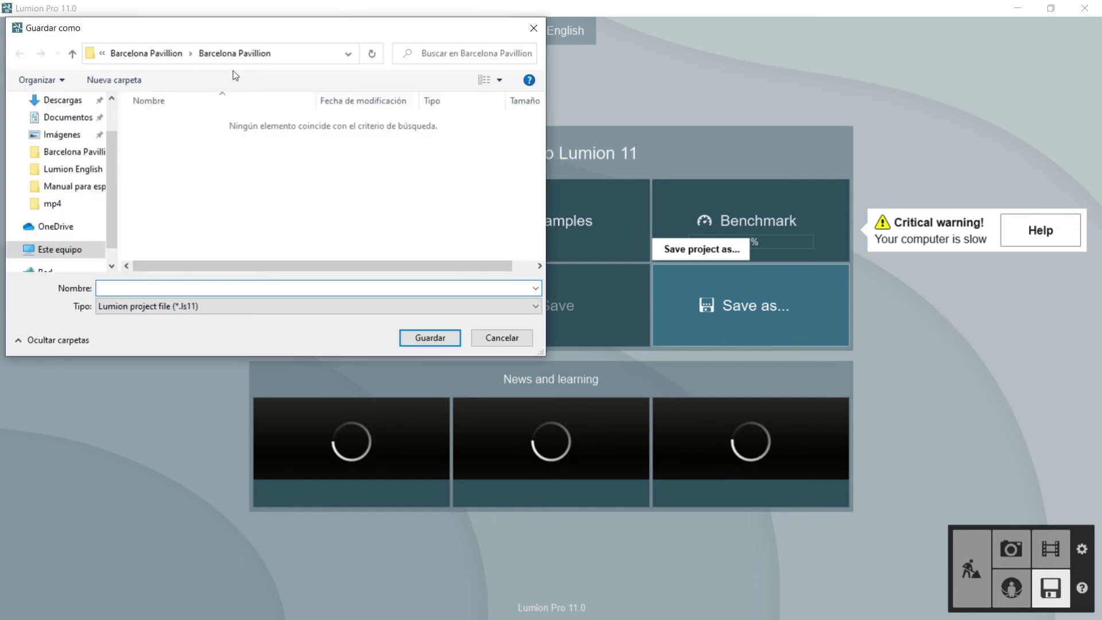
click(139, 284)
text(Barcelona Pavillion)
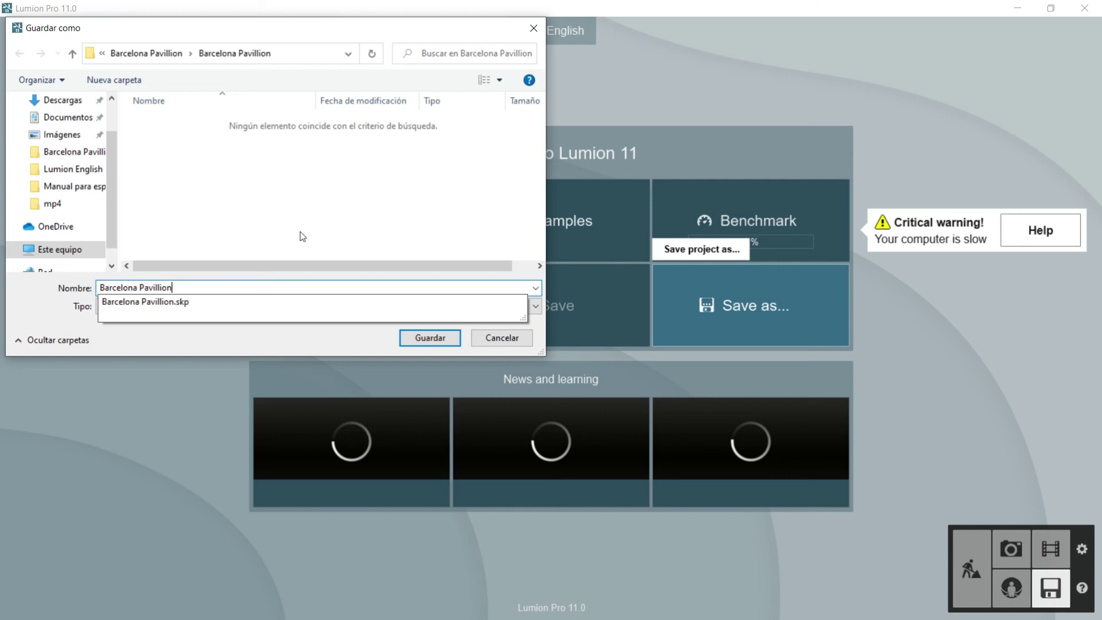
click(435, 336)
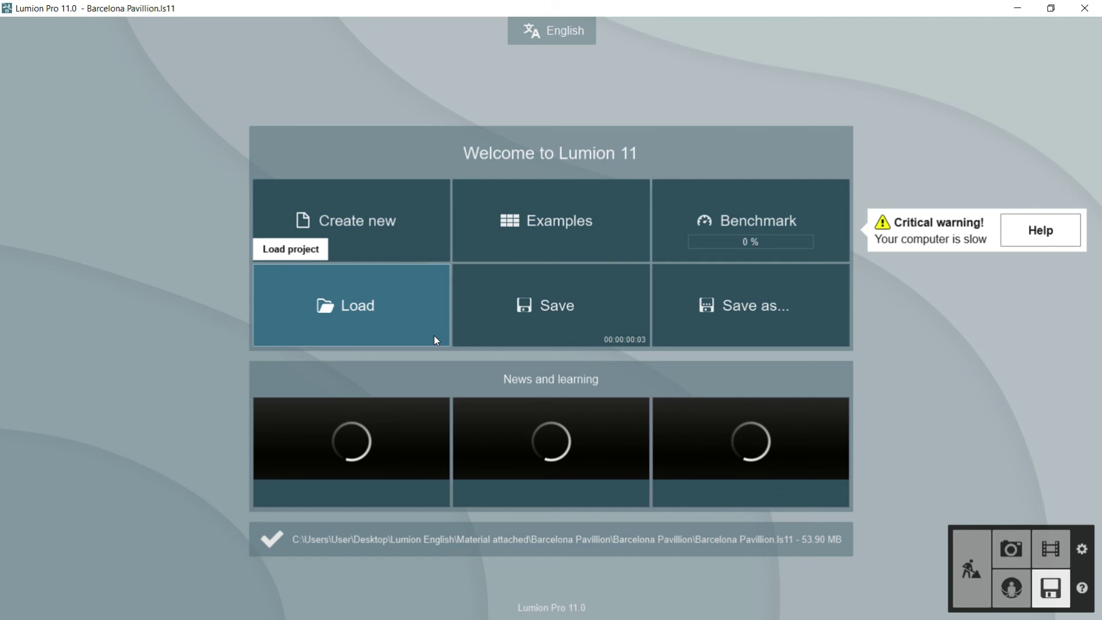
Step: Check the saved Barcelona Pavillion project among recent projects, then return to Build mode
click(350, 297)
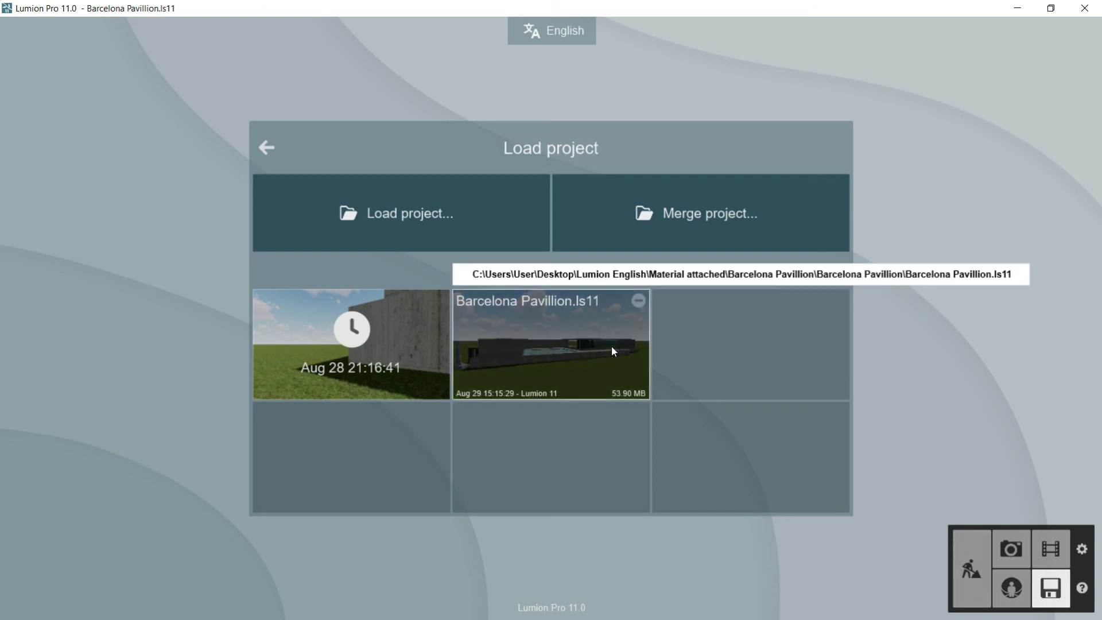
click(969, 551)
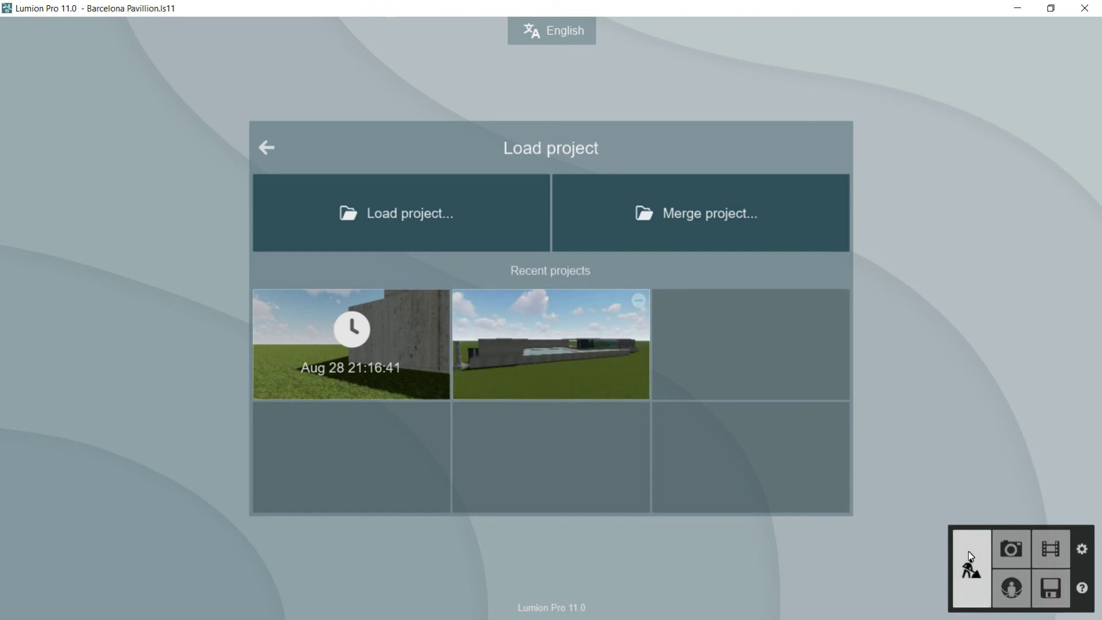